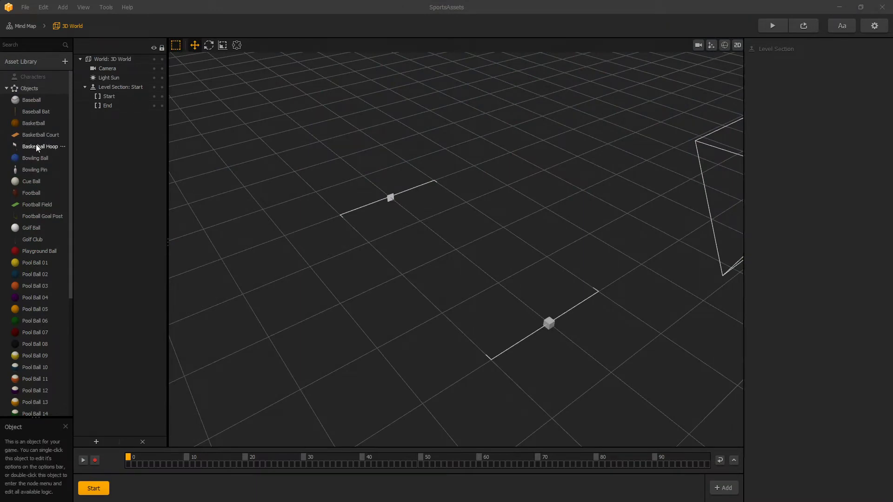
- Place the basketball court, hoop and basketball, and scale the ball to 0.03 on X, Y and Z
{"action": "left_click_drag", "start_coordinate": [36, 136], "coordinate": [308, 165]}
{"action": "left_click_drag", "start_coordinate": [33, 123], "coordinate": [490, 242]}
{"action": "left_click", "coordinate": [826, 90]}
{"action": "type", "text": ".03"}
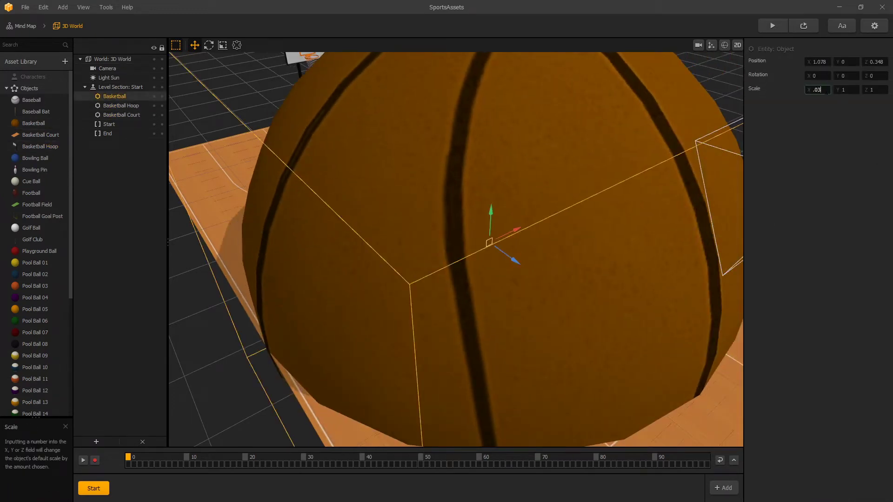
{"action": "key", "text": "Tab"}
{"action": "type", "text": ".03"}
{"action": "key", "text": "Tab"}
{"action": "type", "text": ".03"}
- Give the basketball court and the hoop Static physics
{"action": "left_click", "coordinate": [649, 187]}
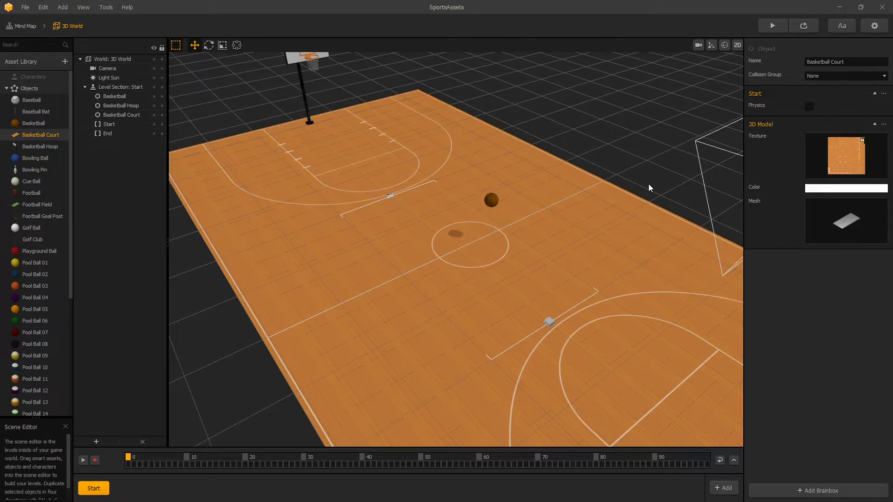
{"action": "left_click", "coordinate": [809, 106]}
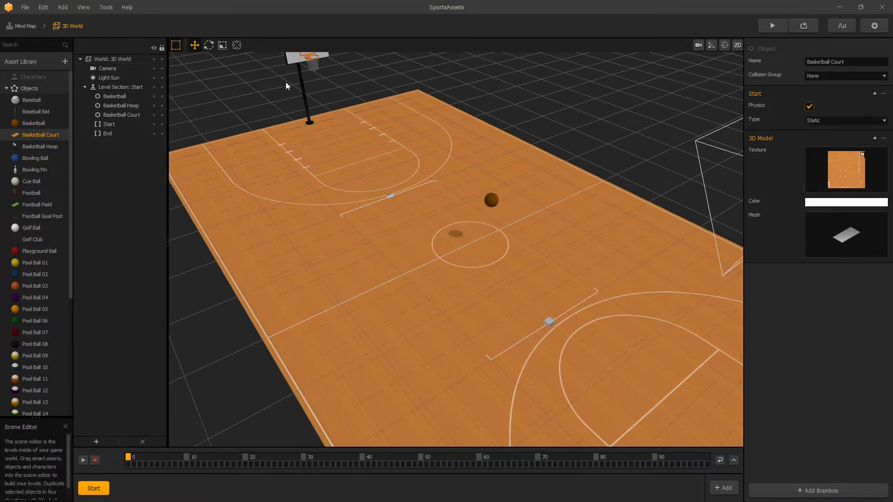
{"action": "left_click", "coordinate": [303, 86]}
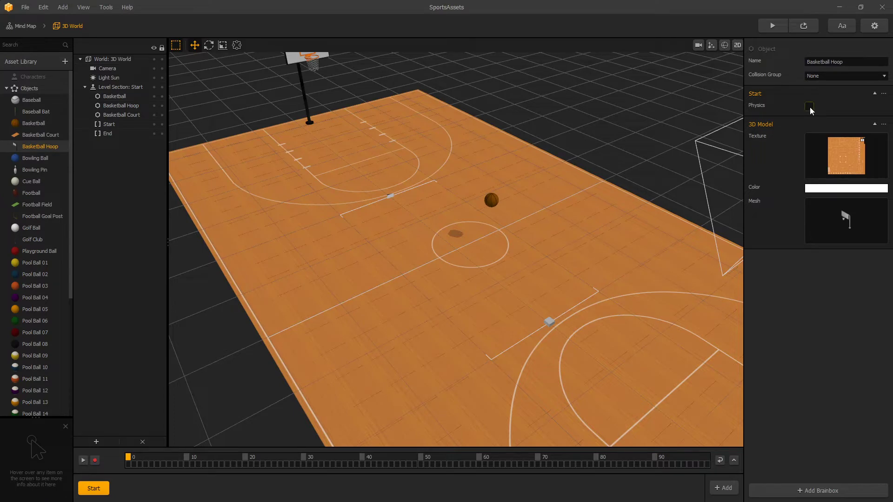
{"action": "left_click", "coordinate": [809, 106]}
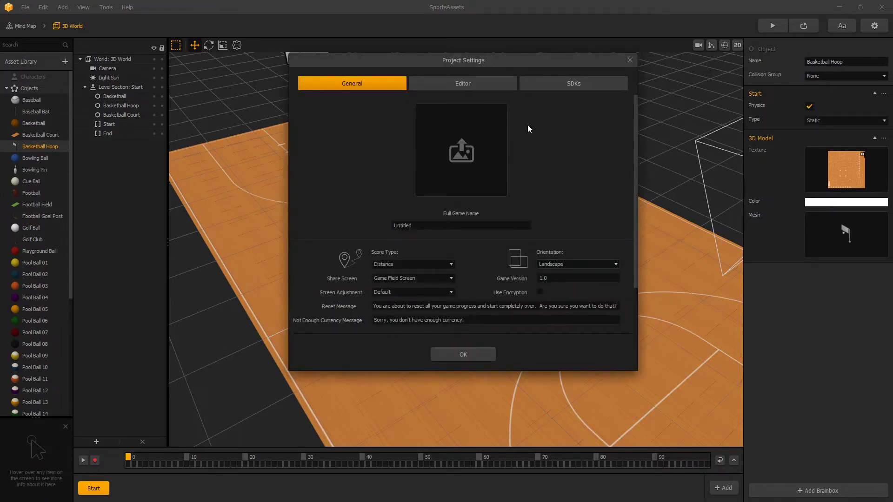
- Close Project Settings and preview the game with the ball at centre court
{"action": "key", "text": "Escape"}
{"action": "left_click", "coordinate": [770, 26]}
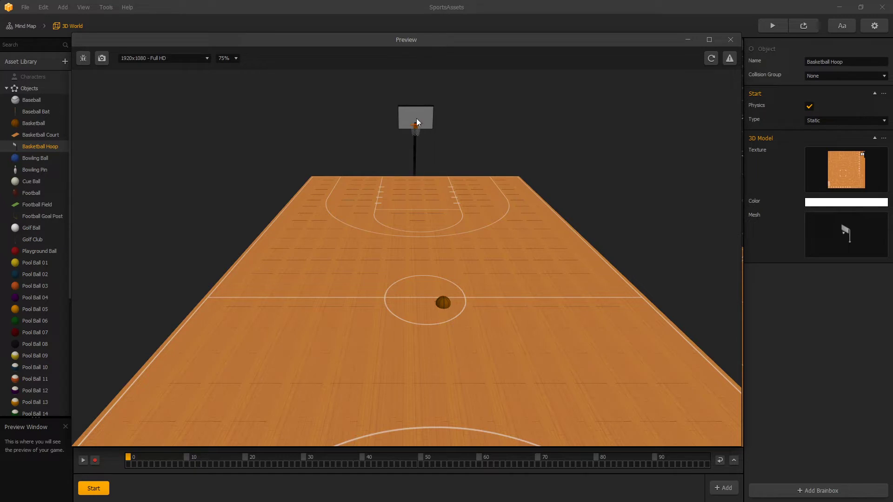
{"action": "key", "text": "Escape"}
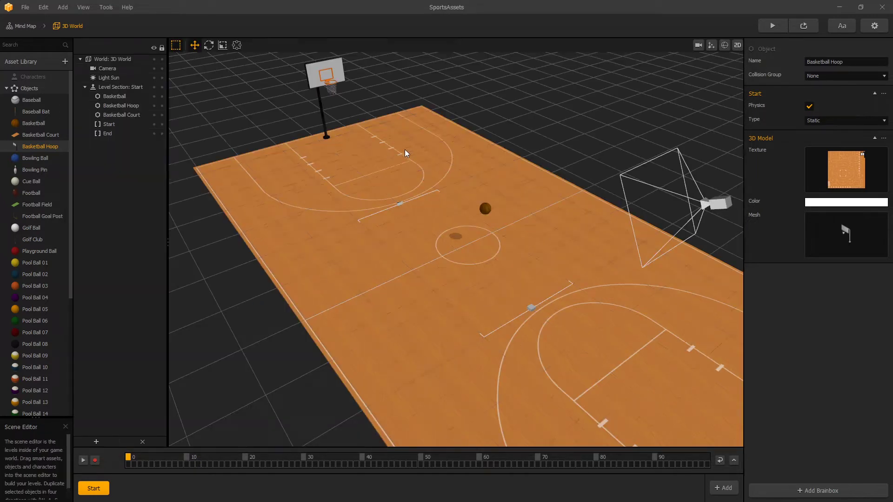
- Select the hoop and court in the scene, then the Basketball Hoop asset
{"action": "left_click", "coordinate": [333, 79]}
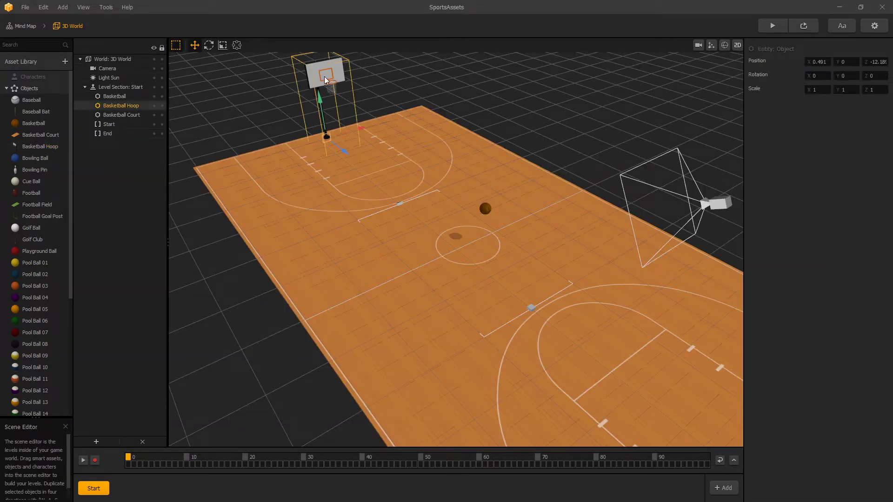
{"action": "left_click", "coordinate": [451, 177]}
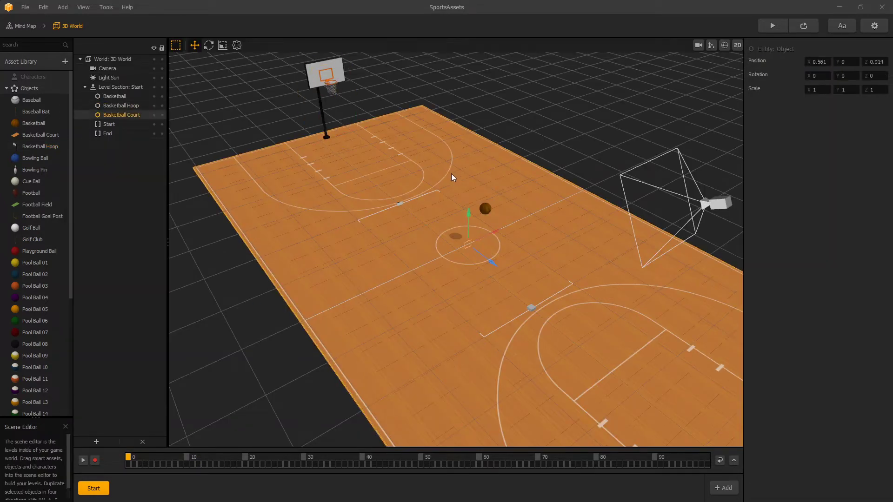
{"action": "left_click", "coordinate": [46, 148]}
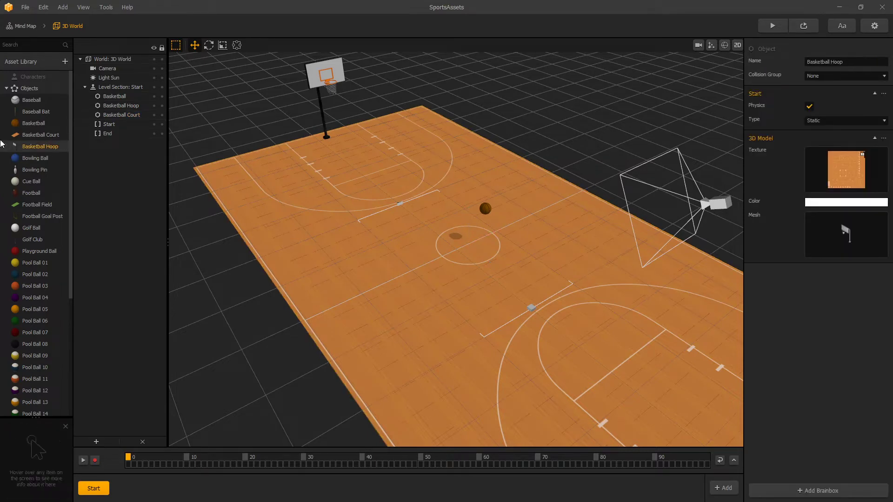
- Set the Basketball Hoop's 3D Model Blending to Disabled and preview the solid white backboard
{"action": "double_click", "coordinate": [39, 148]}
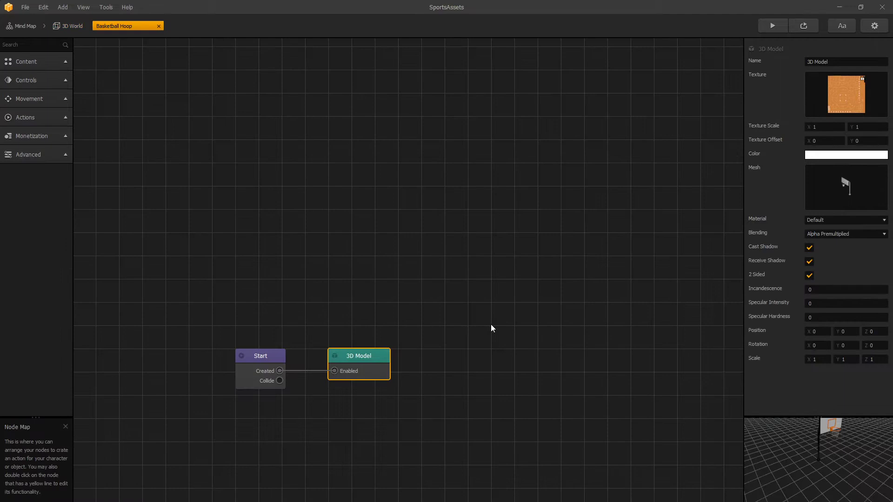
{"action": "left_click", "coordinate": [820, 236]}
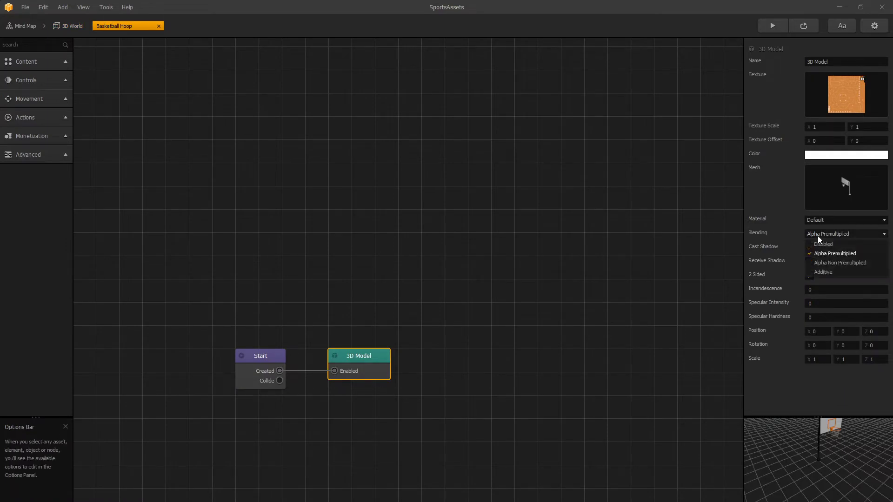
{"action": "left_click", "coordinate": [840, 244]}
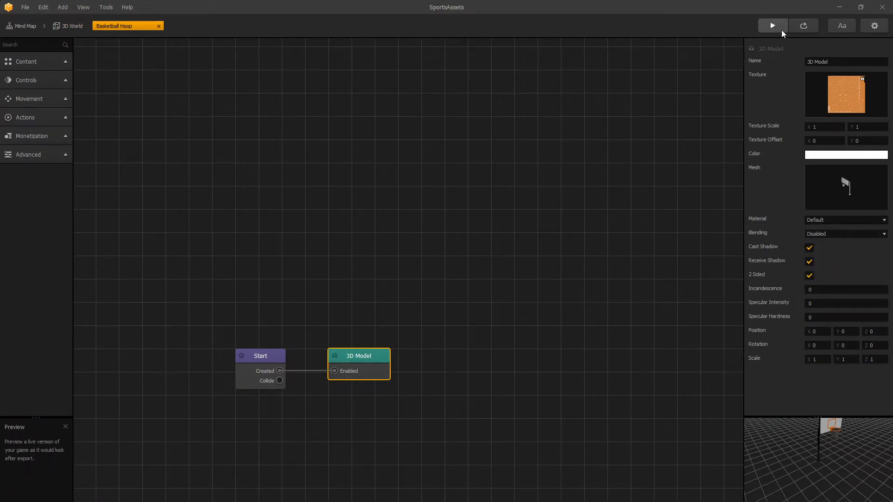
{"action": "left_click", "coordinate": [772, 27]}
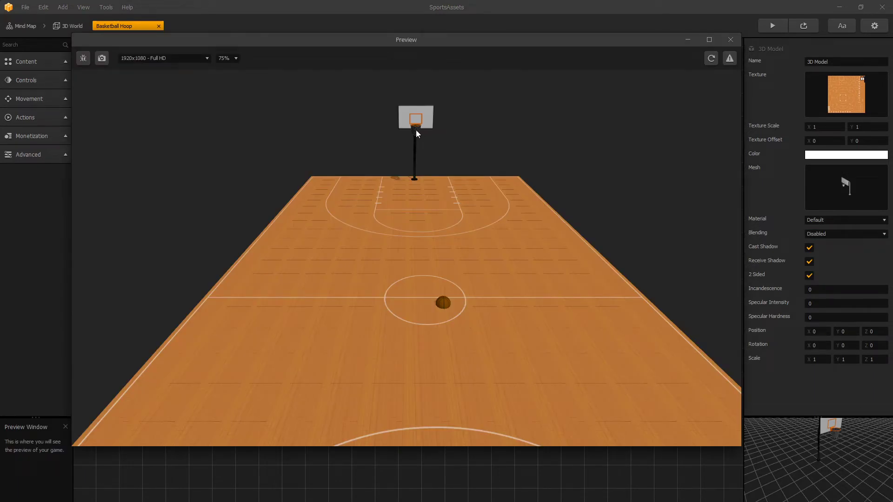
- Switch the basketball's collision shape from Mesh to Hull and preview the ball on the court
{"action": "left_click", "coordinate": [728, 43]}
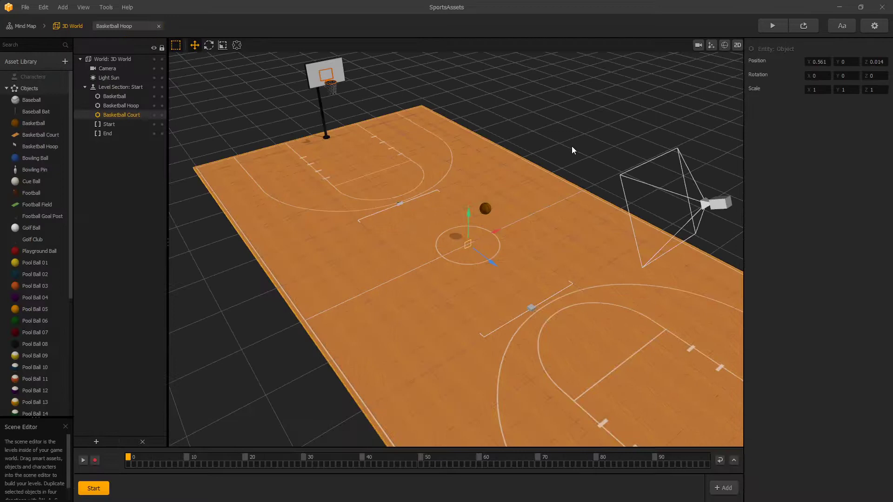
{"action": "left_click", "coordinate": [725, 45]}
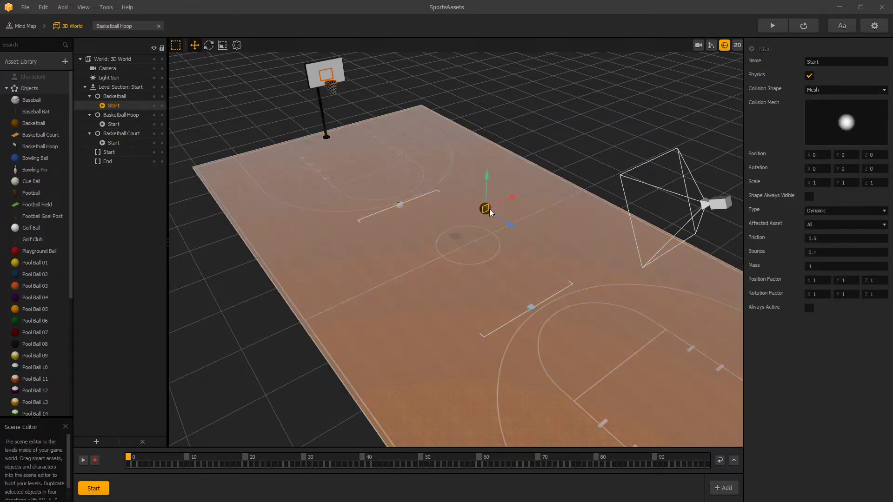
{"action": "left_click", "coordinate": [844, 91]}
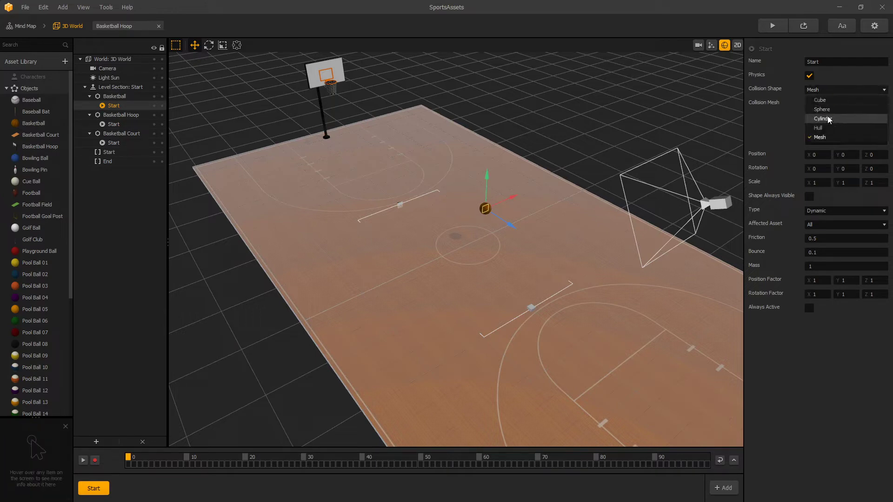
{"action": "left_click", "coordinate": [818, 128]}
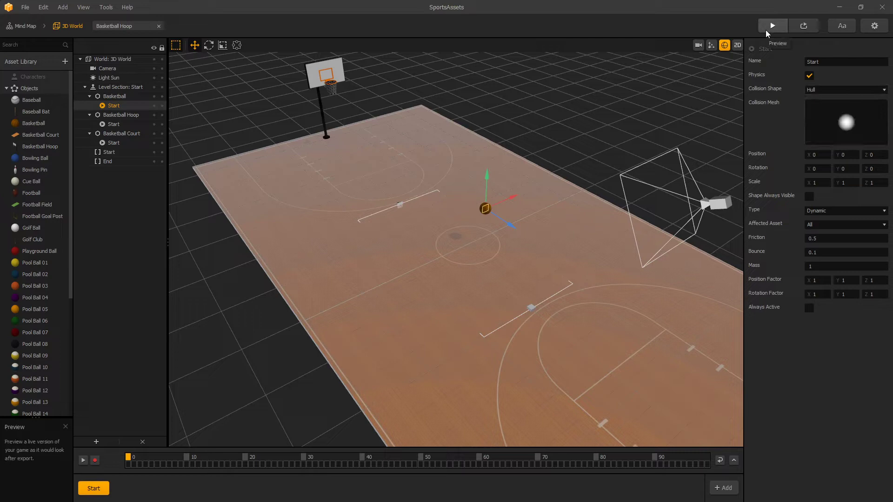
{"action": "left_click", "coordinate": [772, 27]}
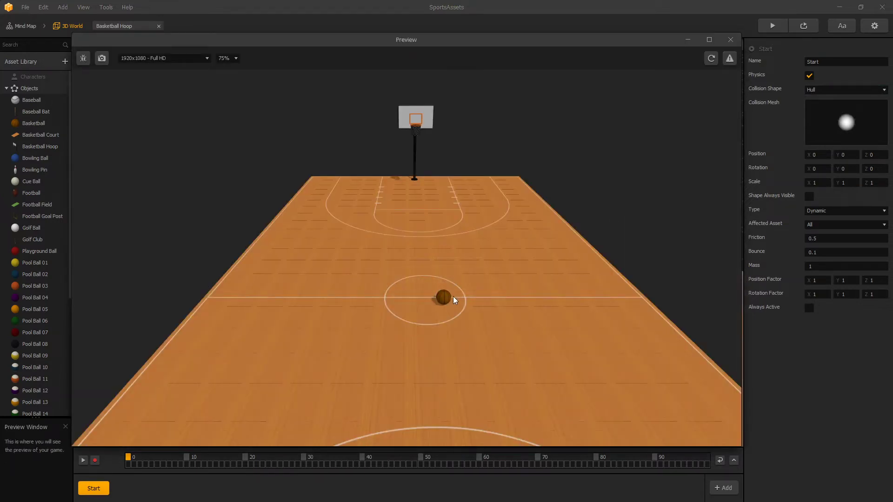
- Set the basketball's Bounce to 1, select the court's collision shape and preview
{"action": "left_click", "coordinate": [733, 43]}
{"action": "left_click", "coordinate": [827, 251]}
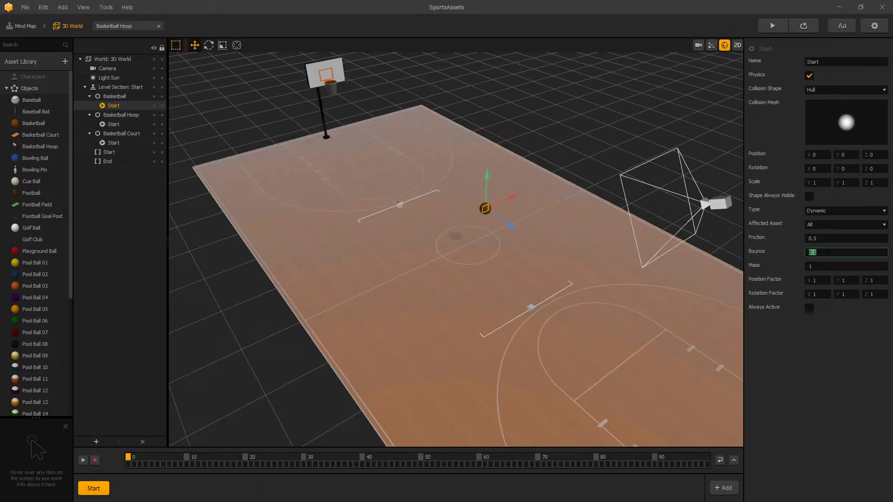
{"action": "left_click", "coordinate": [534, 205]}
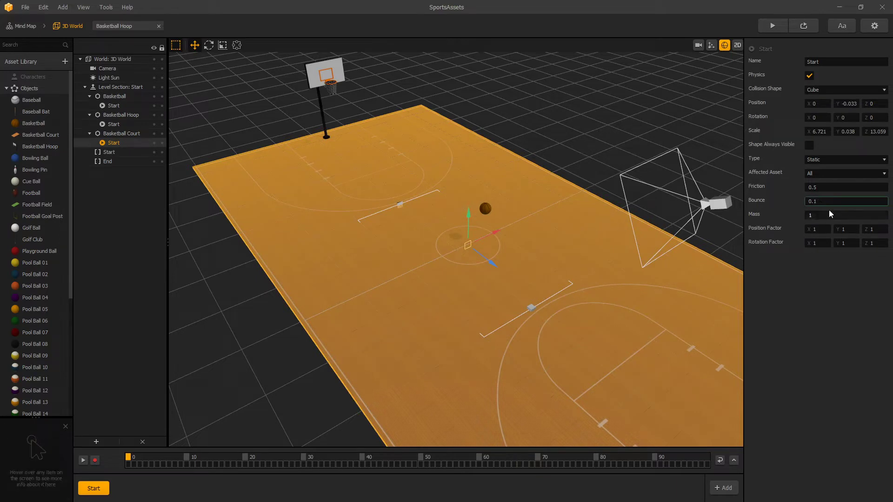
{"action": "left_click", "coordinate": [773, 25]}
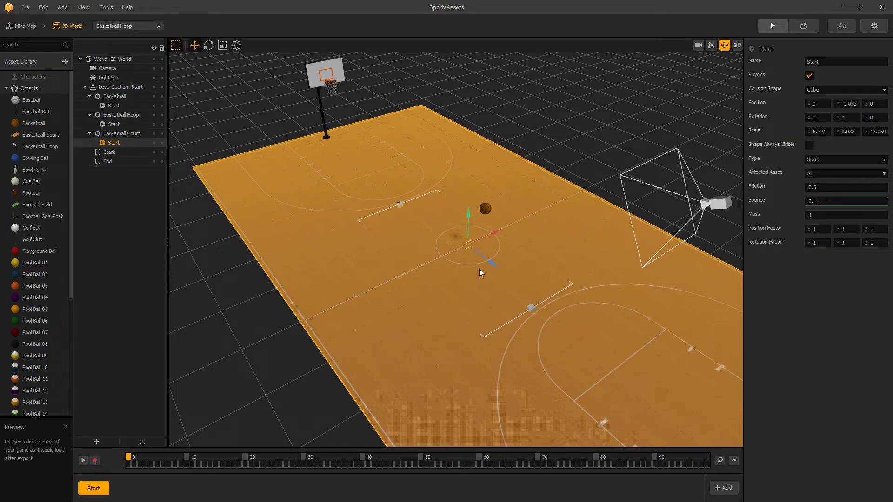
- Set the court's Bounce to 1, then change it to 0.7
{"action": "left_click", "coordinate": [826, 200]}
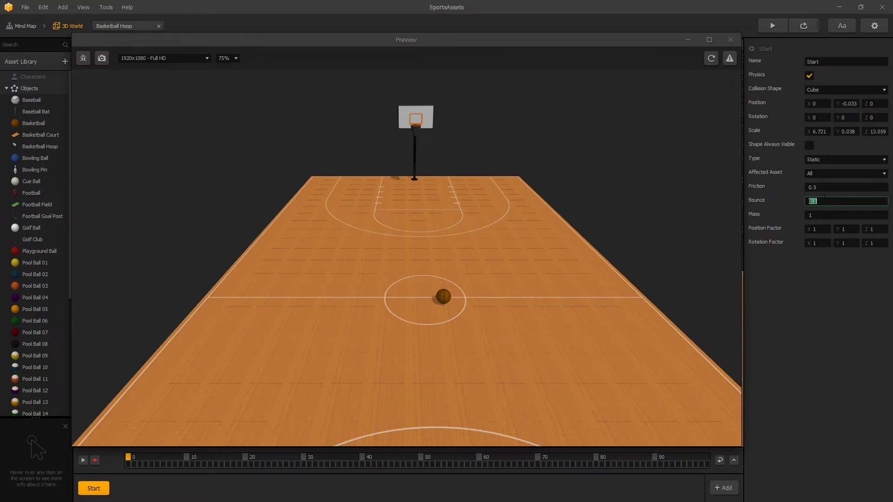
{"action": "type", "text": "1"}
{"action": "key", "text": "Return"}
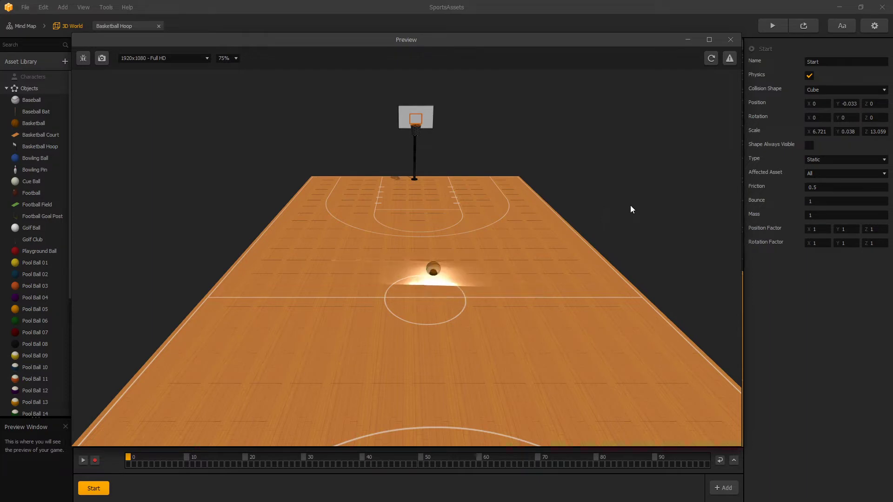
{"action": "double_click", "coordinate": [833, 201]}
{"action": "type", "text": "0.7"}
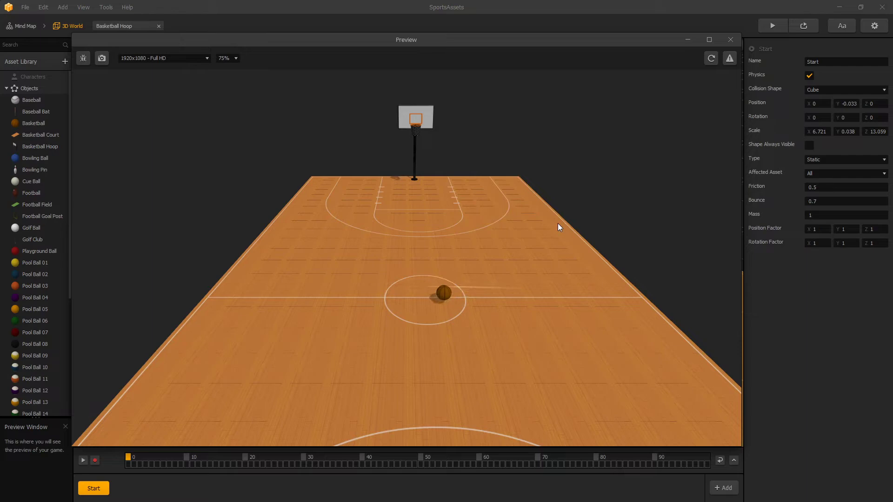
{"action": "key", "text": "Escape"}
- Delete the Trail node from the basketball's node map and return to 3D World
{"action": "left_click", "coordinate": [113, 105]}
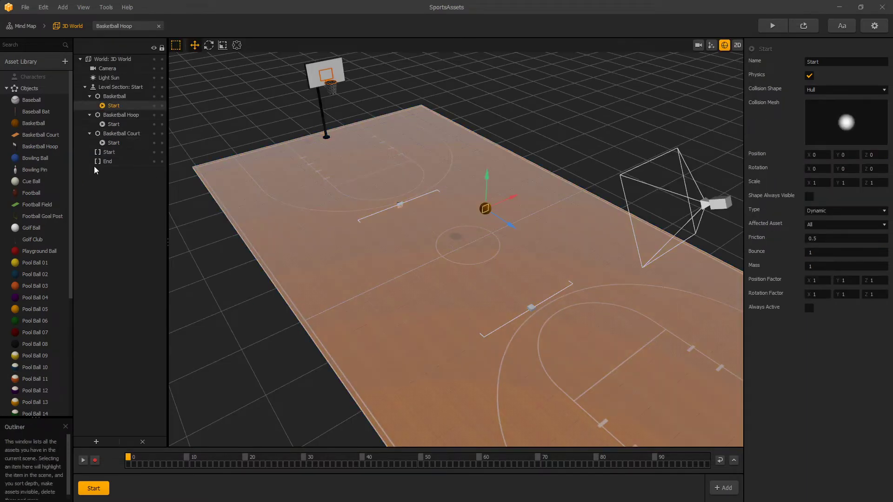
{"action": "double_click", "coordinate": [485, 209]}
{"action": "left_click", "coordinate": [352, 318]}
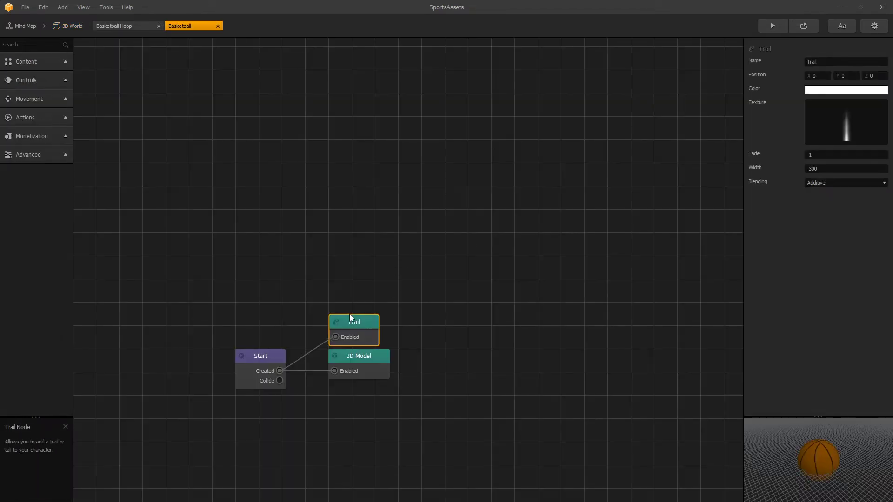
{"action": "key", "text": "Delete"}
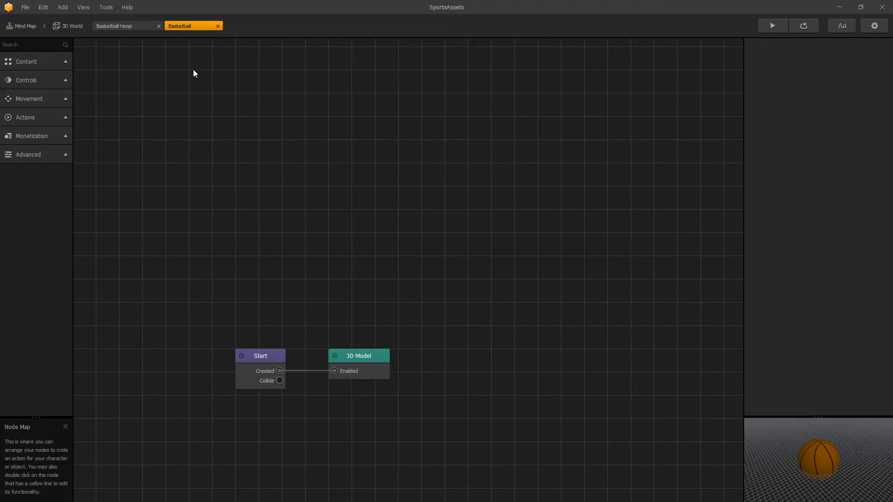
{"action": "left_click", "coordinate": [58, 26]}
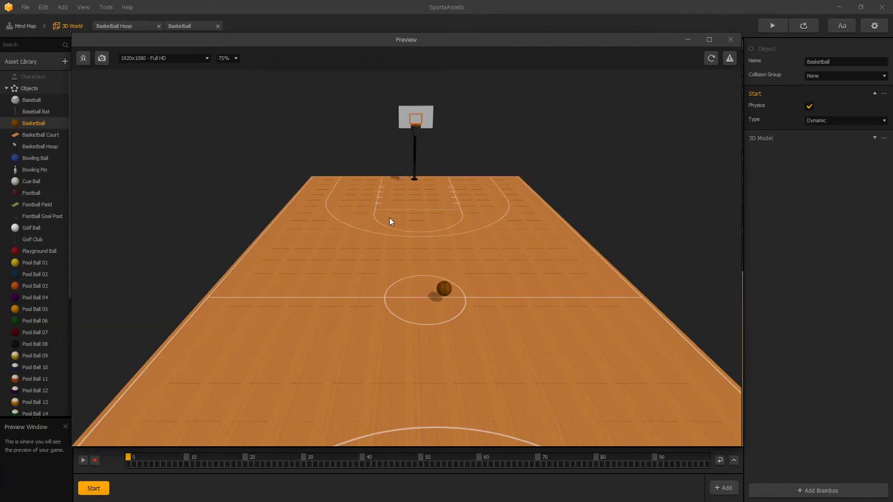
- Turn off the Collision Shape Editor and move the basketball toward the hoop to Z -13.66
{"action": "left_click", "coordinate": [730, 39]}
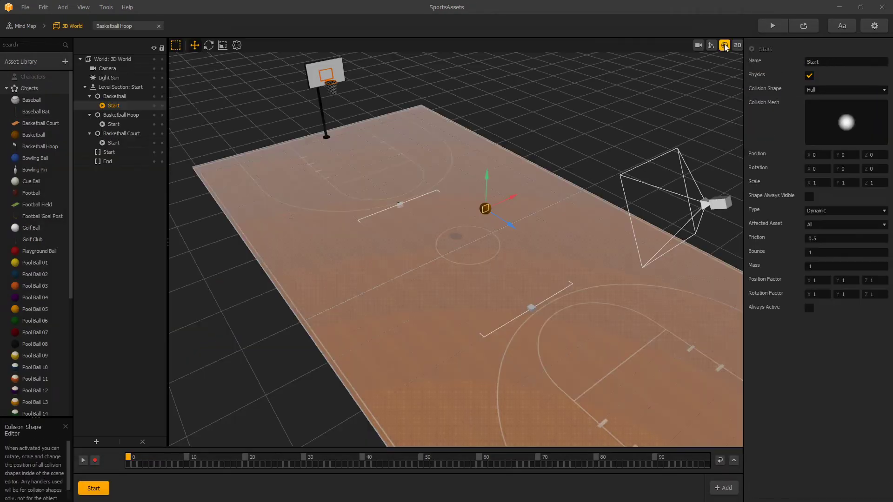
{"action": "left_click", "coordinate": [724, 44]}
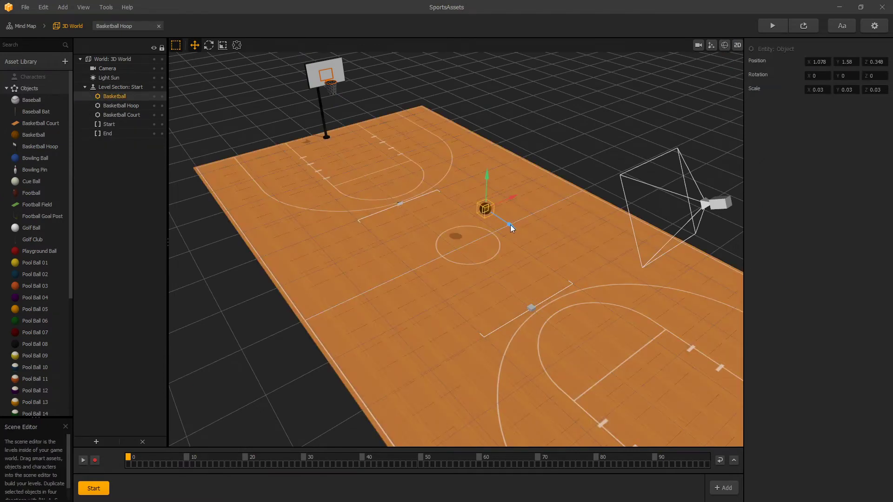
{"action": "left_click_drag", "start_coordinate": [510, 225], "coordinate": [311, 83]}
- Move the camera along Z to about -4.2, close to the hoop, and view through it
{"action": "left_click", "coordinate": [120, 70]}
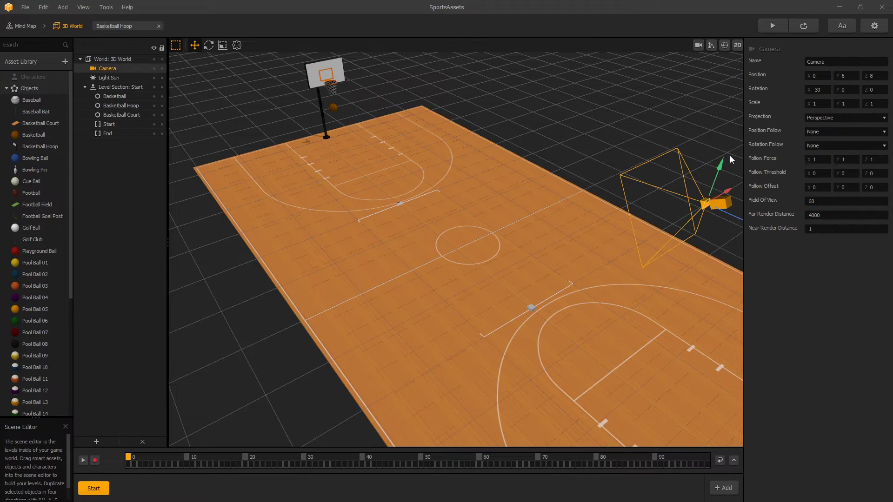
{"action": "left_click_drag", "start_coordinate": [739, 219], "coordinate": [372, 122]}
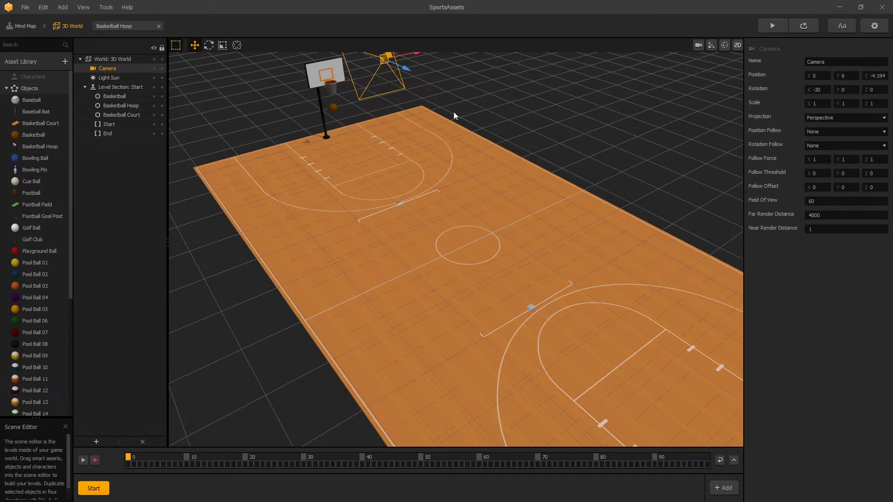
{"action": "left_click", "coordinate": [698, 45]}
- Raise the basketball above the rim to X 0.723, Y 3.909, Z -10.50 and test it
{"action": "left_click", "coordinate": [496, 225]}
{"action": "left_click_drag", "start_coordinate": [502, 193], "coordinate": [502, 120]}
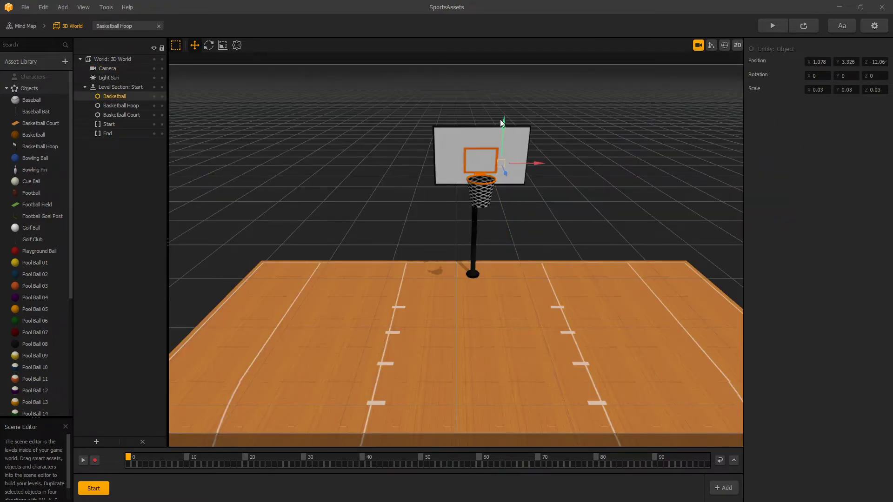
{"action": "left_click_drag", "start_coordinate": [505, 173], "coordinate": [483, 156]}
{"action": "left_click", "coordinate": [711, 45]}
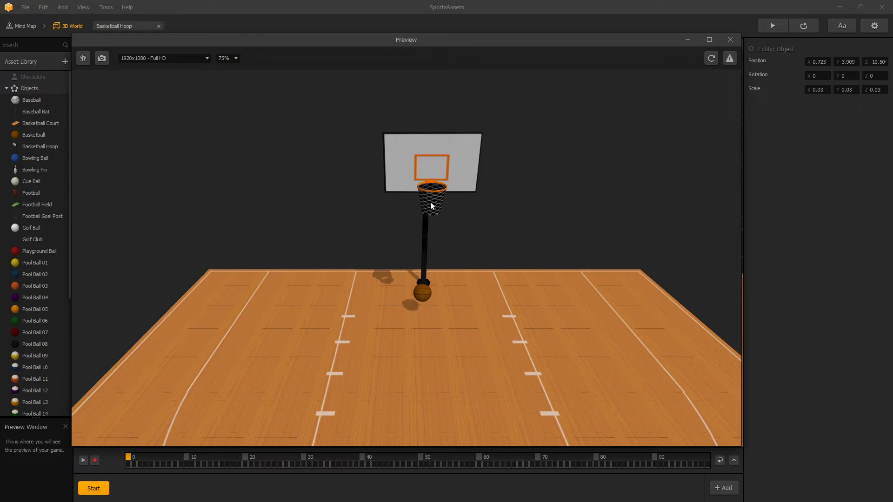
- Place a soccer field, goal and ball beside the court, scaling the ball to 0.05
{"action": "key", "text": "Escape"}
{"action": "scroll", "coordinate": [35, 273], "scroll_direction": "down", "scroll_amount": 5}
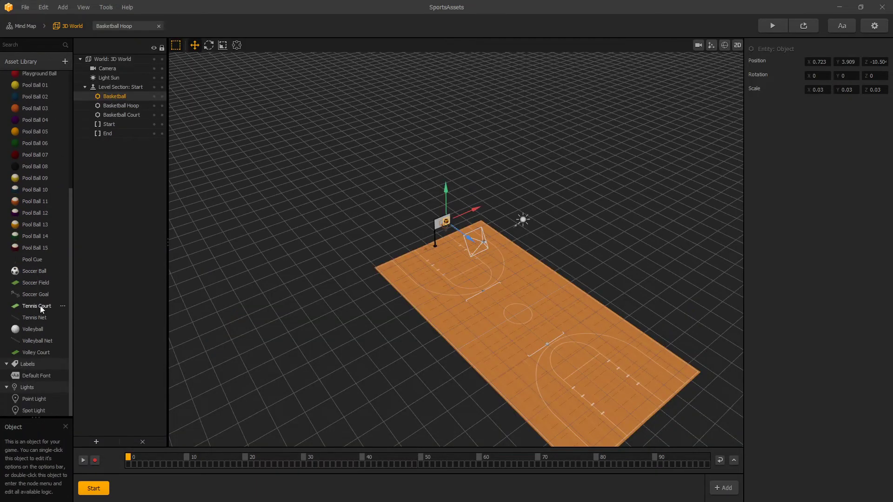
{"action": "left_click_drag", "start_coordinate": [32, 285], "coordinate": [717, 200]}
{"action": "left_click_drag", "start_coordinate": [326, 234], "coordinate": [534, 116]}
{"action": "left_click_drag", "start_coordinate": [14, 272], "coordinate": [613, 146]}
{"action": "type", "text": ".05"}
{"action": "key", "text": "Tab"}
{"action": "type", "text": ".05"}
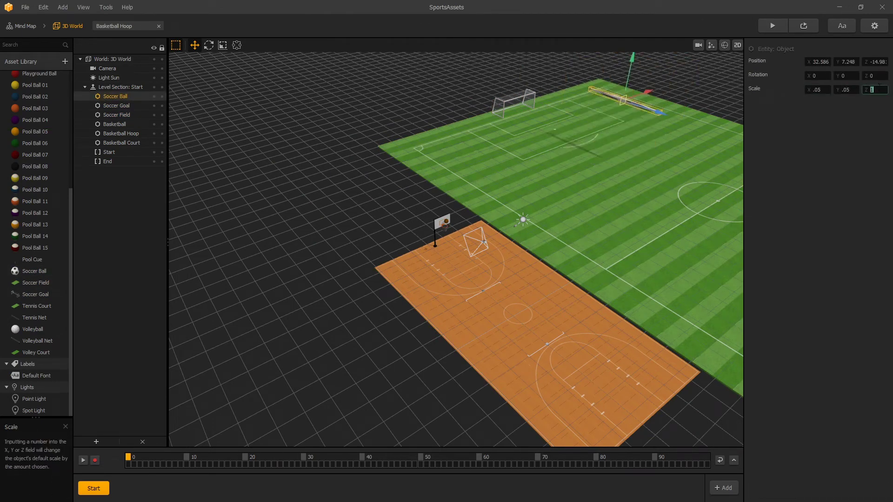
{"action": "key", "text": "Tab"}
- Move the camera over the soccer field and focus the view on it
{"action": "left_click", "coordinate": [507, 231]}
{"action": "left_click_drag", "start_coordinate": [507, 231], "coordinate": [631, 127]}
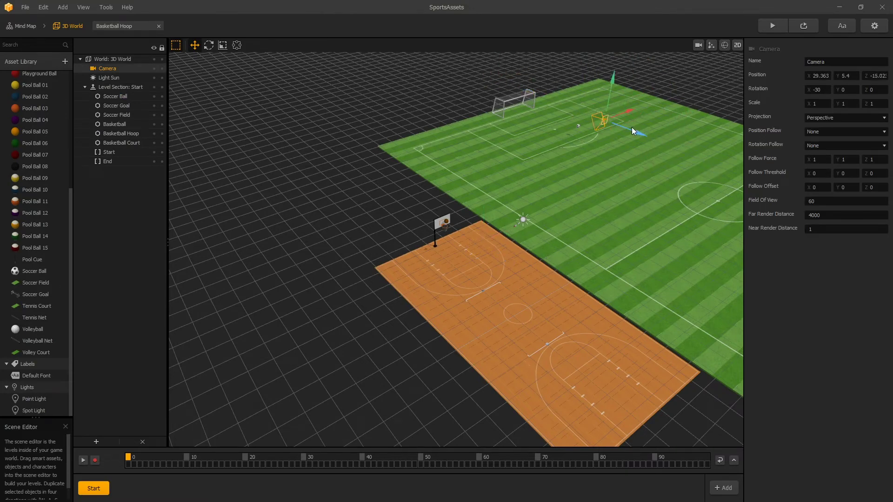
{"action": "double_click", "coordinate": [512, 117]}
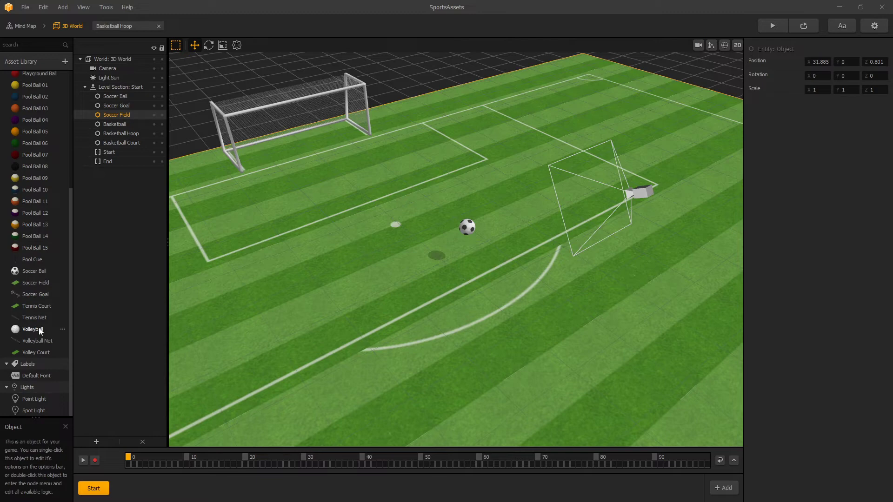
- Turn on Static physics for the Soccer Field and Soccer Goal assets
{"action": "left_click", "coordinate": [35, 283]}
{"action": "left_click", "coordinate": [809, 107]}
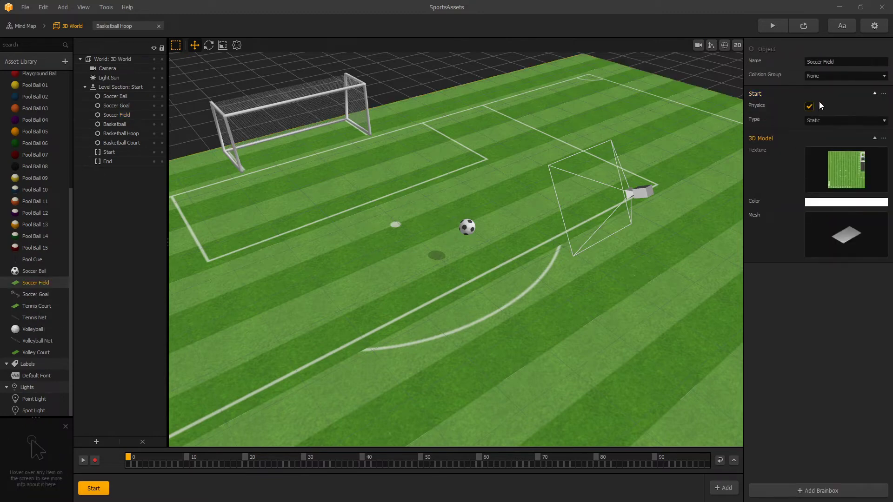
{"action": "left_click", "coordinate": [42, 296]}
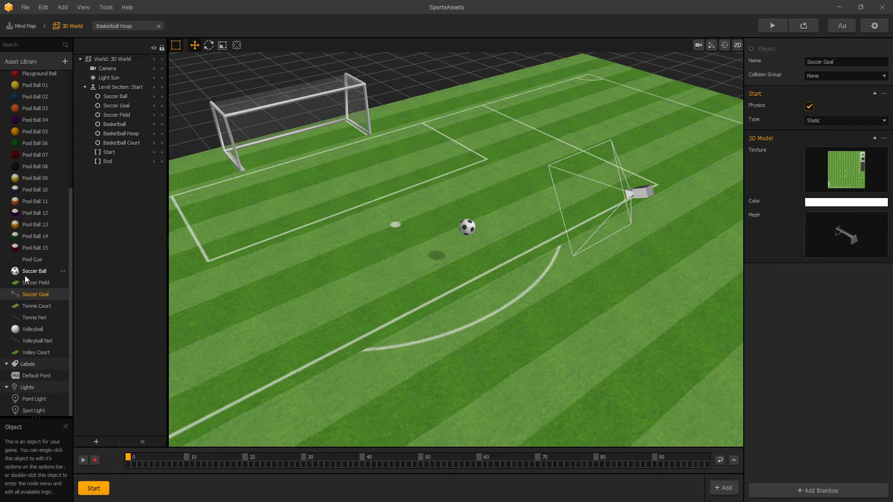
- Show collision shapes and inspect the goal's shape and the soccer ball's Dynamic physics
{"action": "left_click", "coordinate": [467, 227]}
{"action": "left_click", "coordinate": [725, 46]}
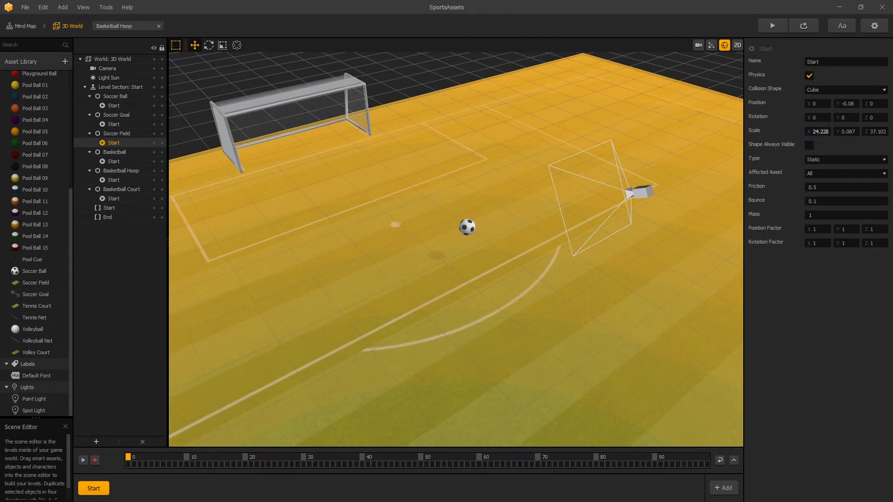
{"action": "left_click", "coordinate": [334, 89]}
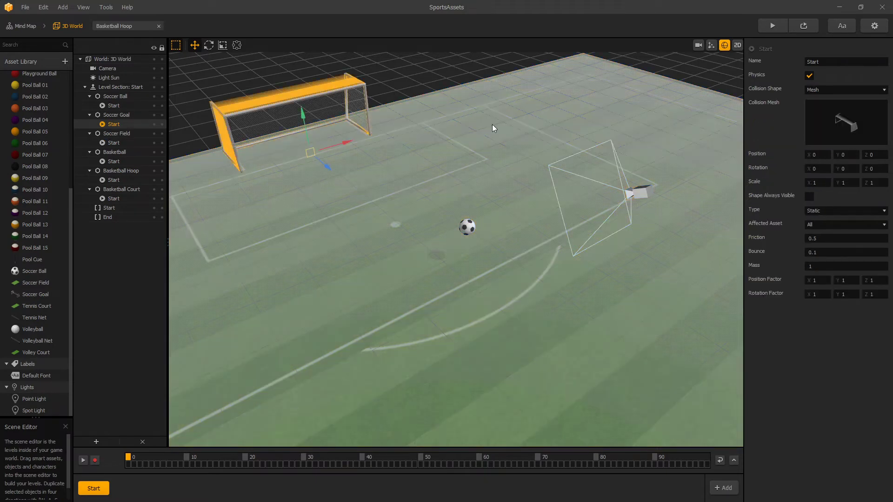
{"action": "left_click", "coordinate": [465, 228]}
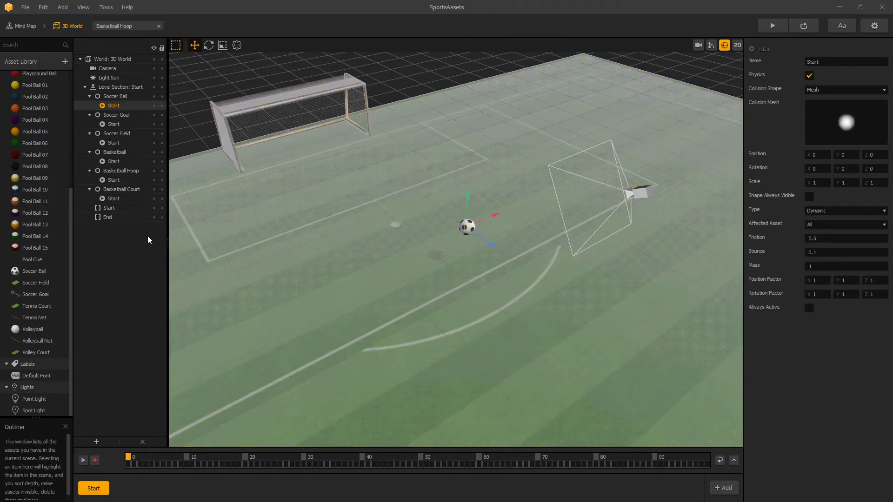
- Delete the Trail node from the soccer ball's logic
{"action": "double_click", "coordinate": [31, 275]}
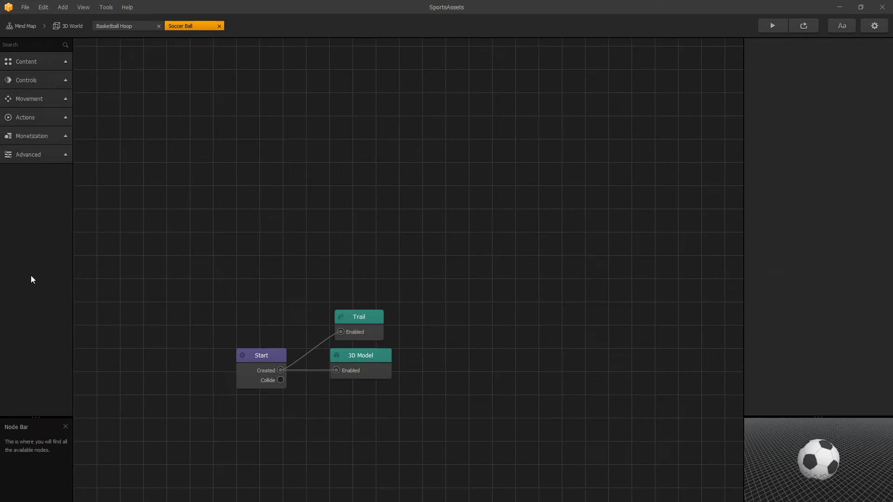
{"action": "left_click", "coordinate": [353, 313]}
{"action": "key", "text": "Delete"}
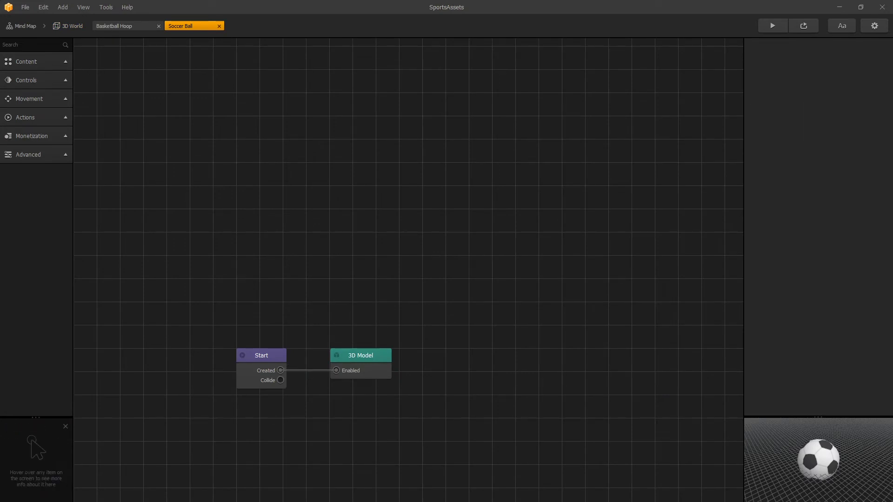
- Add Is Touched and Jump nodes, wiring Touched to a Jump of Y 5, Z -15
{"action": "type", "text": "is"}
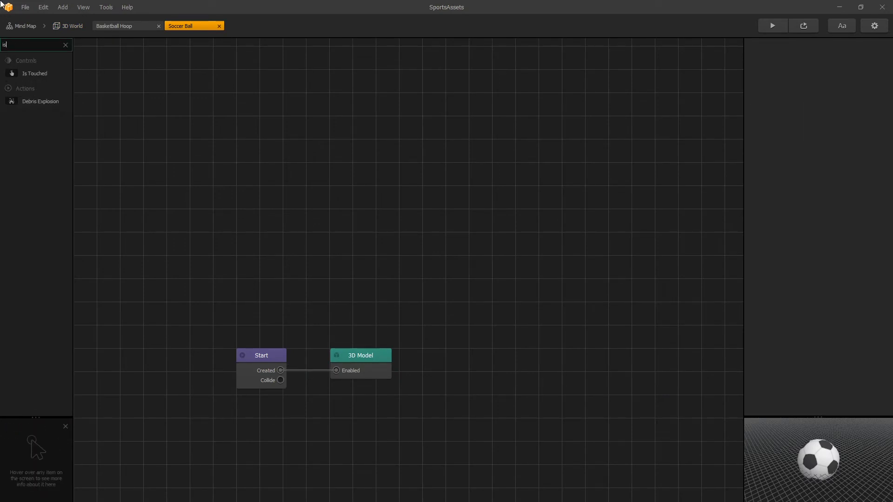
{"action": "left_click_drag", "start_coordinate": [50, 74], "coordinate": [296, 261]}
{"action": "left_click", "coordinate": [31, 45]}
{"action": "type", "text": "jum"}
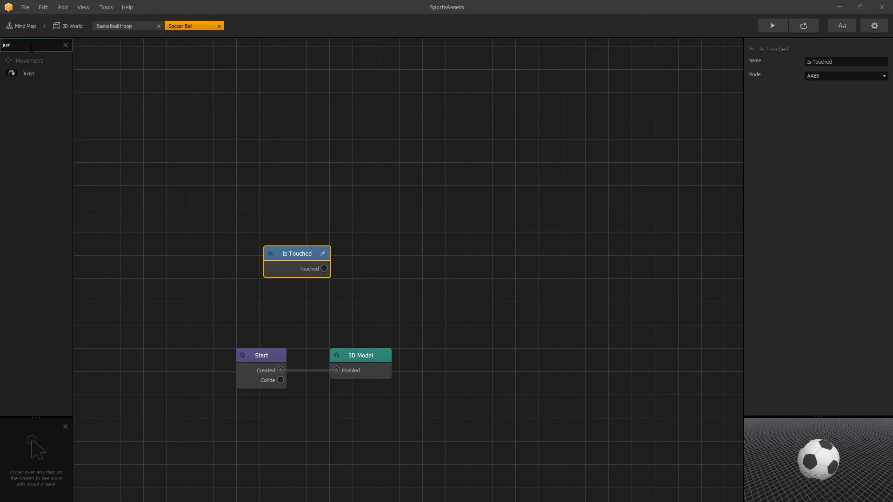
{"action": "left_click_drag", "start_coordinate": [26, 73], "coordinate": [412, 251]}
{"action": "left_click_drag", "start_coordinate": [393, 253], "coordinate": [324, 269]}
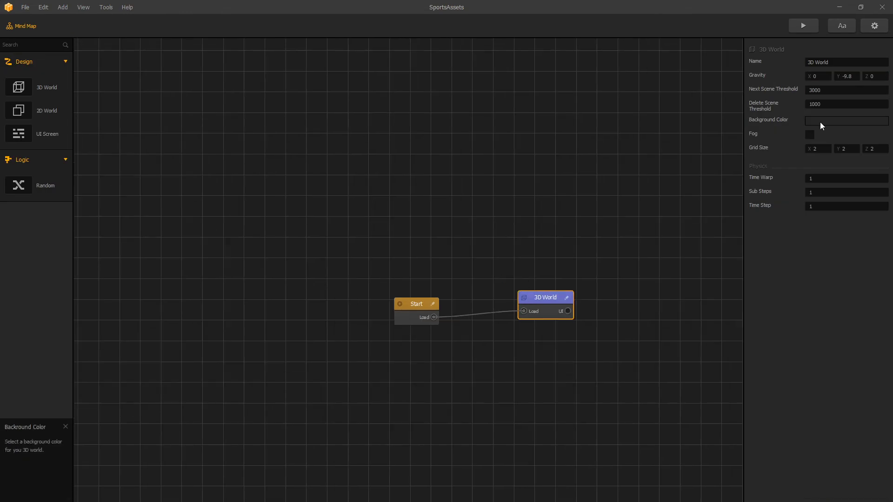
- Set the 3D World background colour to a light cyan swatch
{"action": "left_click", "coordinate": [820, 122]}
{"action": "left_click", "coordinate": [493, 193]}
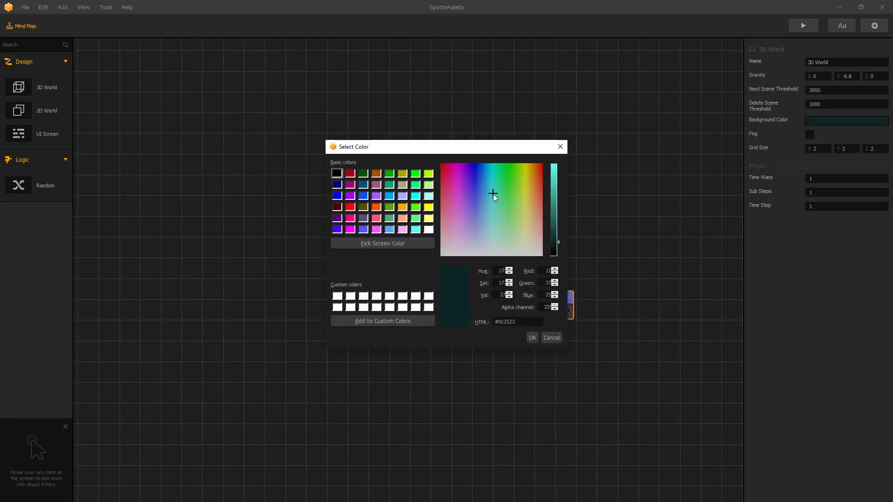
{"action": "left_click", "coordinate": [420, 200]}
{"action": "left_click", "coordinate": [532, 337]}
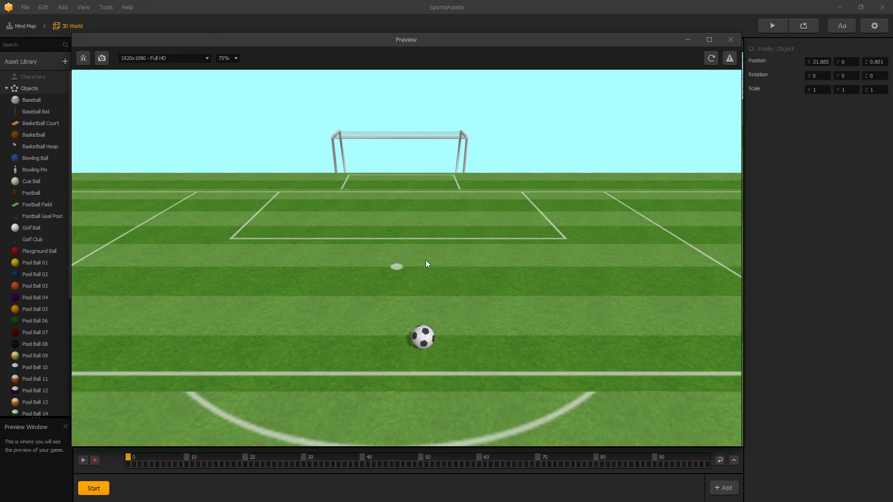
- Launch the ball at the goal in the preview, then change the Soccer Ball's collision shape
{"action": "left_click", "coordinate": [422, 342]}
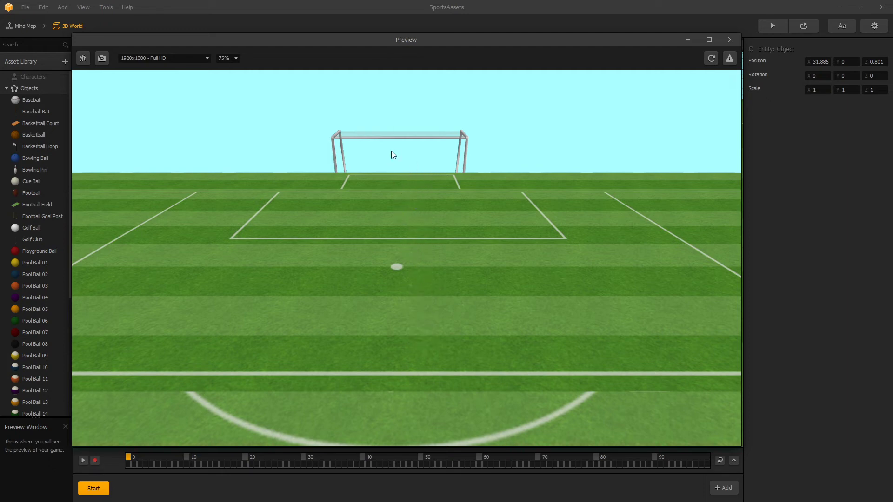
{"action": "left_click", "coordinate": [731, 40]}
{"action": "left_click", "coordinate": [464, 228]}
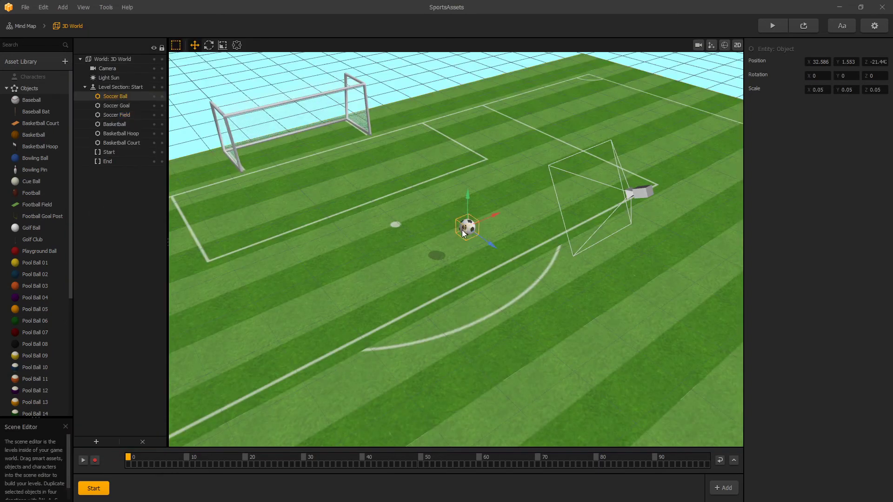
{"action": "left_click", "coordinate": [725, 45]}
{"action": "left_click", "coordinate": [837, 90]}
{"action": "left_click", "coordinate": [833, 122]}
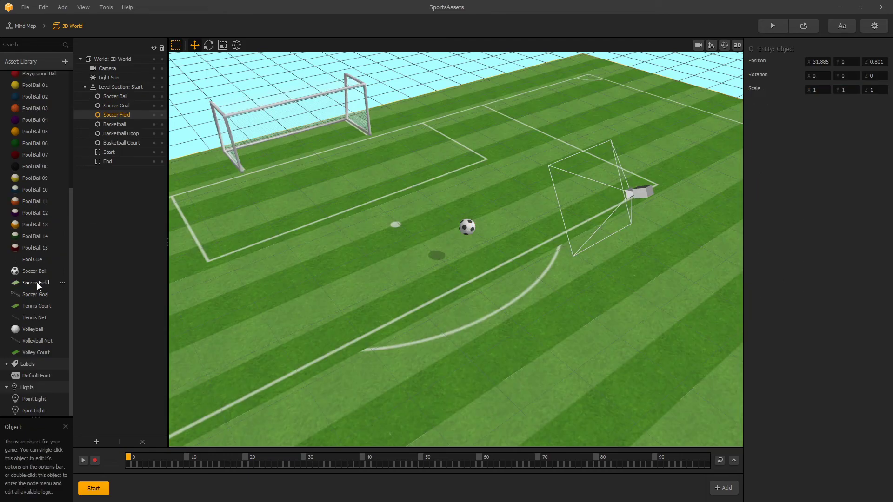
- Disable Blending on the Soccer Field's 3D Model node and shoot the ball in the running game
{"action": "double_click", "coordinate": [37, 282]}
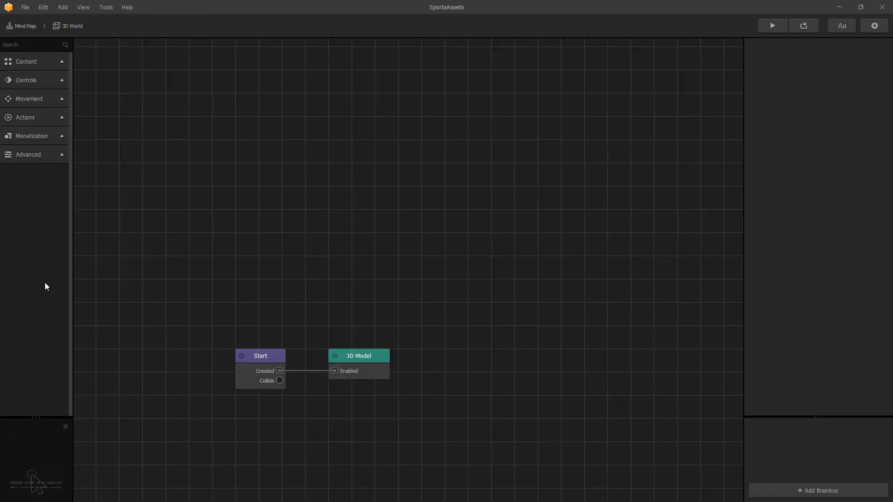
{"action": "left_click", "coordinate": [354, 358]}
{"action": "left_click", "coordinate": [847, 233]}
{"action": "left_click", "coordinate": [821, 244]}
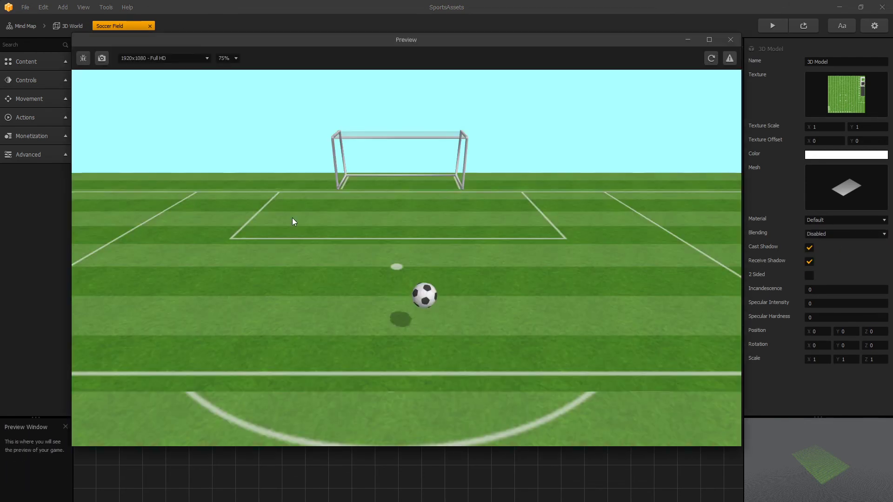
{"action": "left_click", "coordinate": [423, 335]}
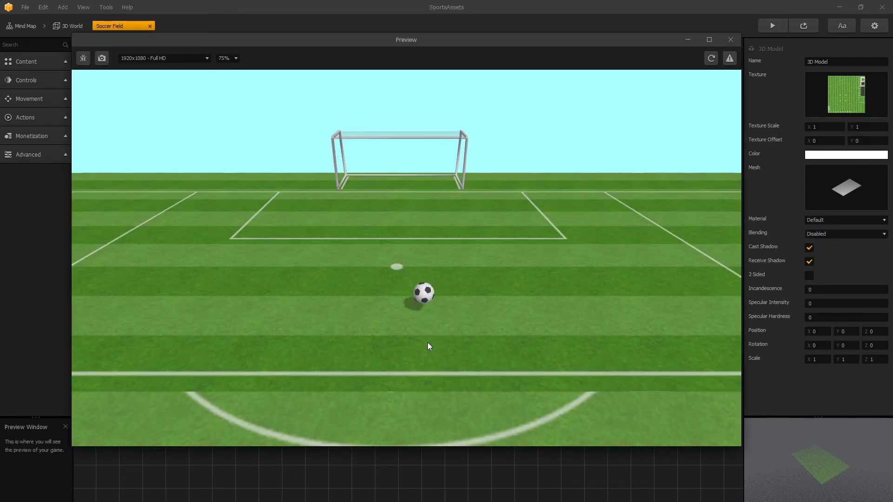
{"action": "left_click", "coordinate": [339, 135]}
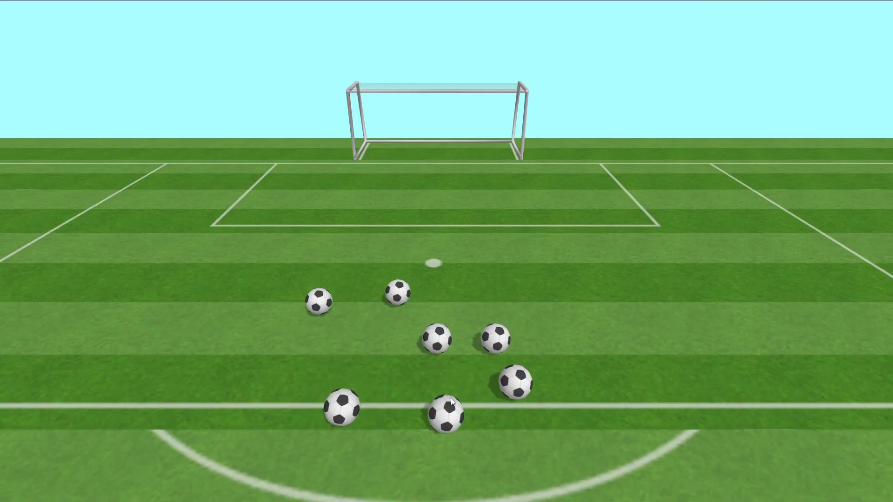
- Kick the soccer balls one after another into the goal, leaving one near midfield
{"action": "left_click", "coordinate": [440, 409]}
{"action": "left_click", "coordinate": [395, 300]}
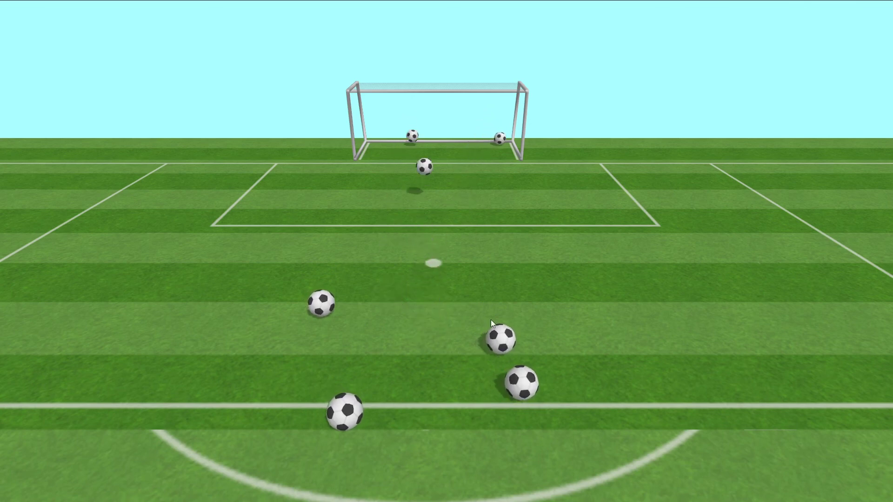
{"action": "left_click", "coordinate": [496, 337]}
{"action": "left_click", "coordinate": [356, 416]}
{"action": "left_click", "coordinate": [326, 311]}
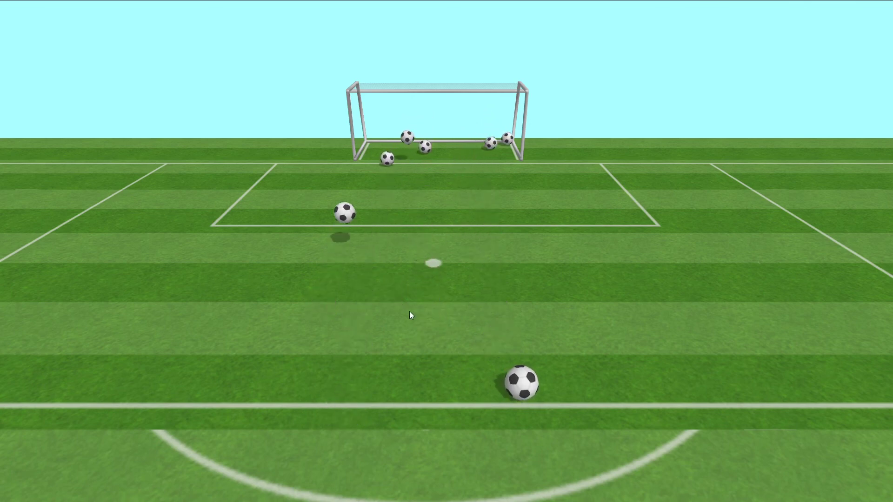
{"action": "left_click", "coordinate": [522, 395]}
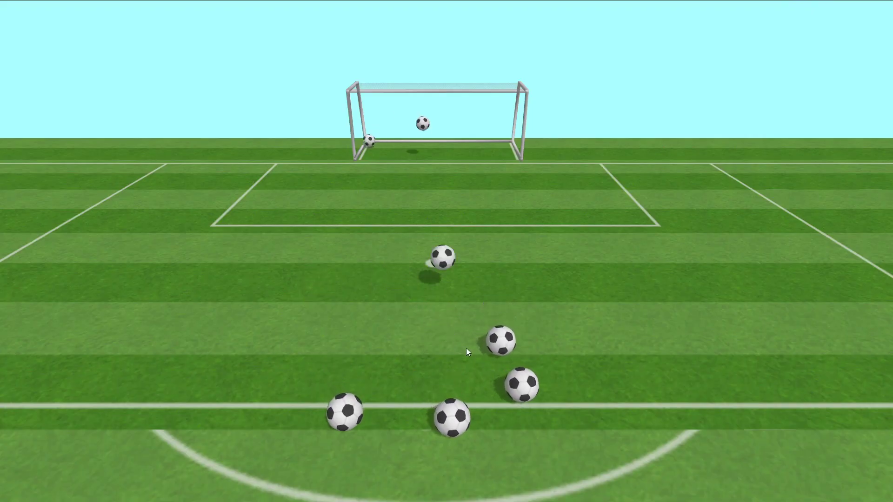
{"action": "left_click", "coordinate": [496, 339]}
{"action": "left_click", "coordinate": [515, 382]}
{"action": "left_click", "coordinate": [451, 416]}
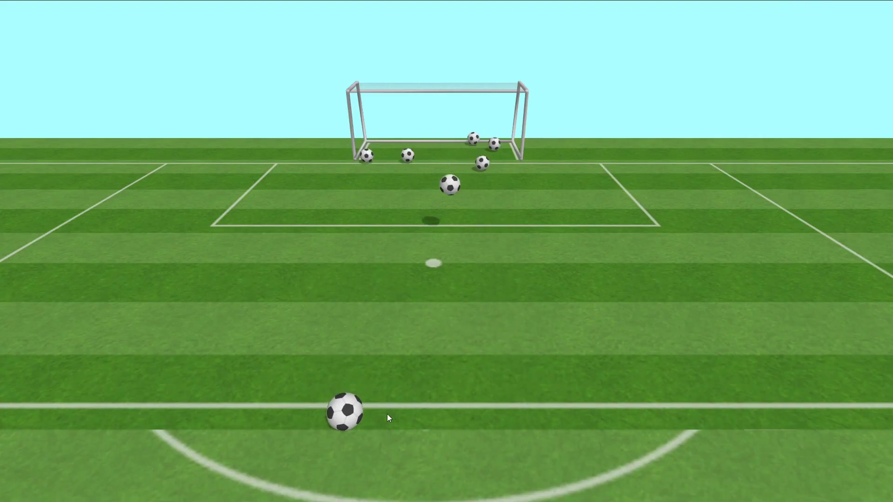